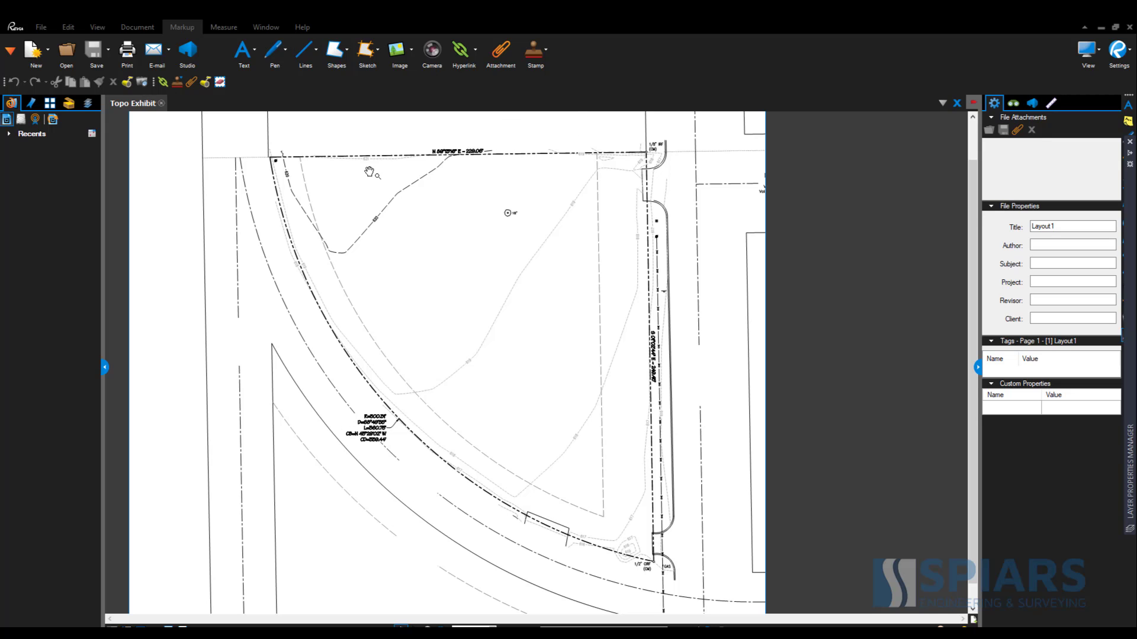
- Examine the property boundary's bearings, distances, corner marker and curve data on the Topo Exhibit
{"action": "scroll", "coordinate": [654, 179], "scroll_direction": "up", "scroll_amount": 5}
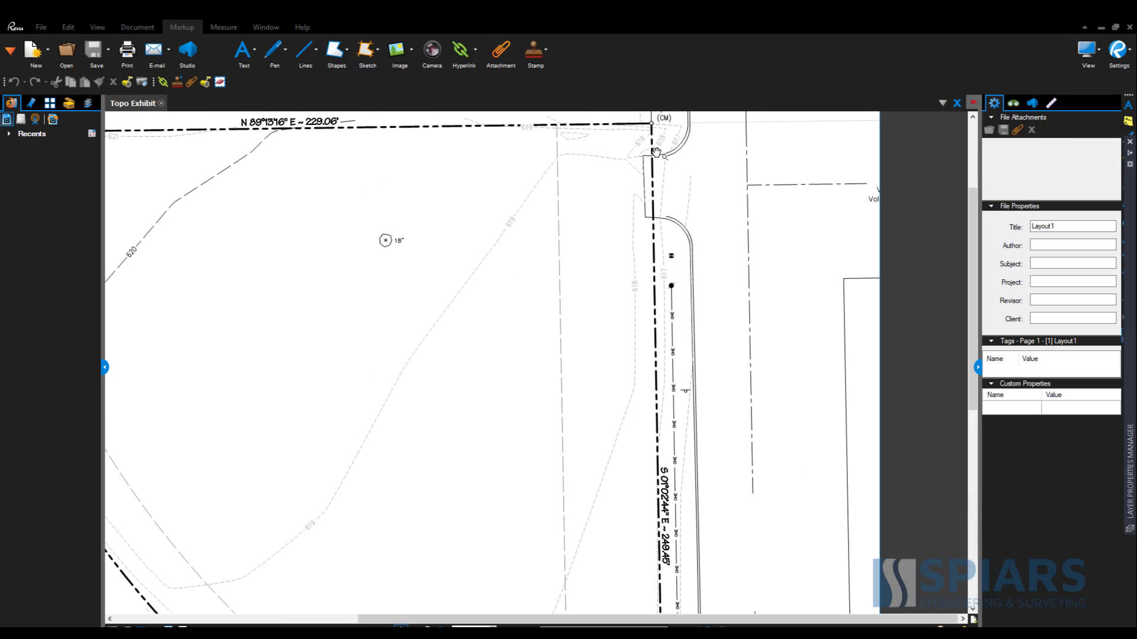
{"action": "scroll", "coordinate": [661, 188], "scroll_direction": "down", "scroll_amount": 4}
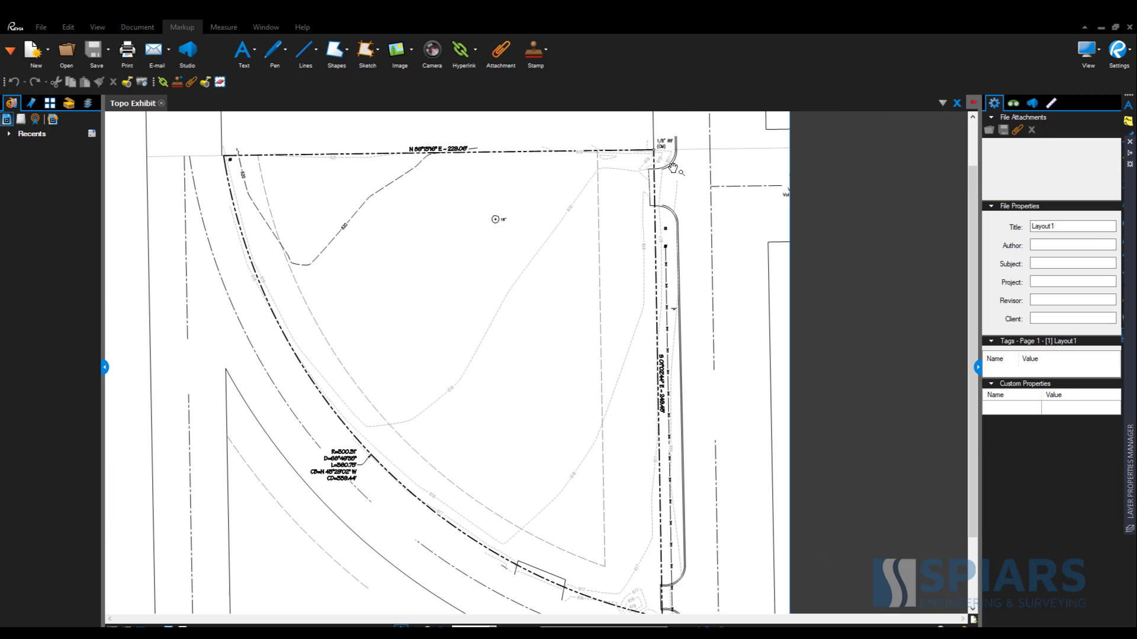
{"action": "scroll", "coordinate": [672, 168], "scroll_direction": "up", "scroll_amount": 5}
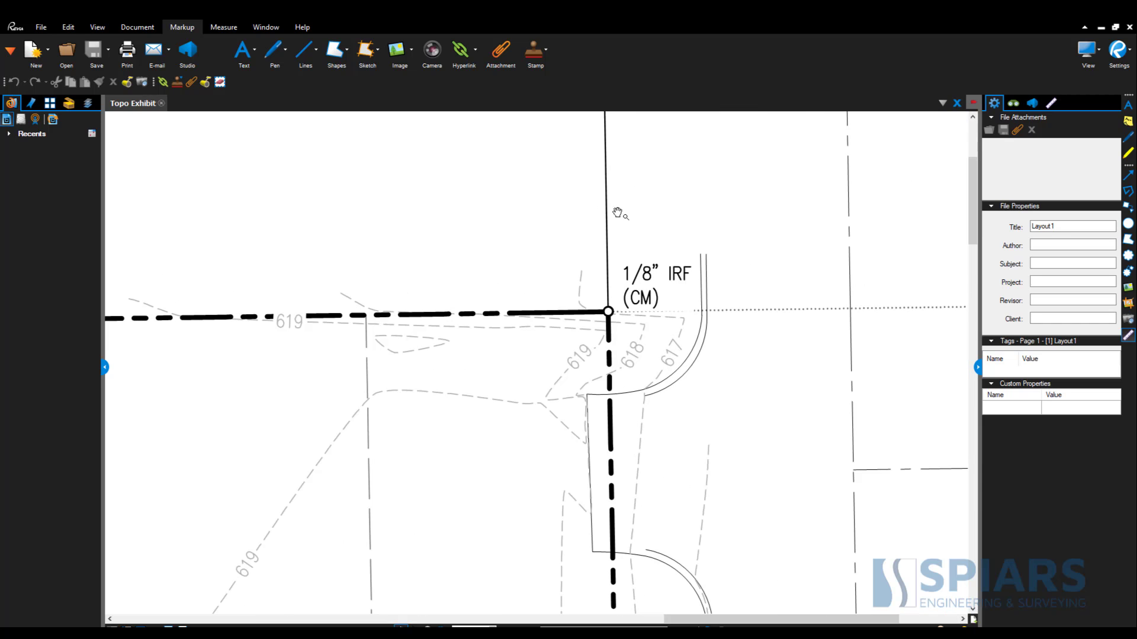
{"action": "scroll", "coordinate": [620, 225], "scroll_direction": "down", "scroll_amount": 6}
{"action": "scroll", "coordinate": [621, 355], "scroll_direction": "up", "scroll_amount": 5}
{"action": "scroll", "coordinate": [619, 360], "scroll_direction": "up", "scroll_amount": 2}
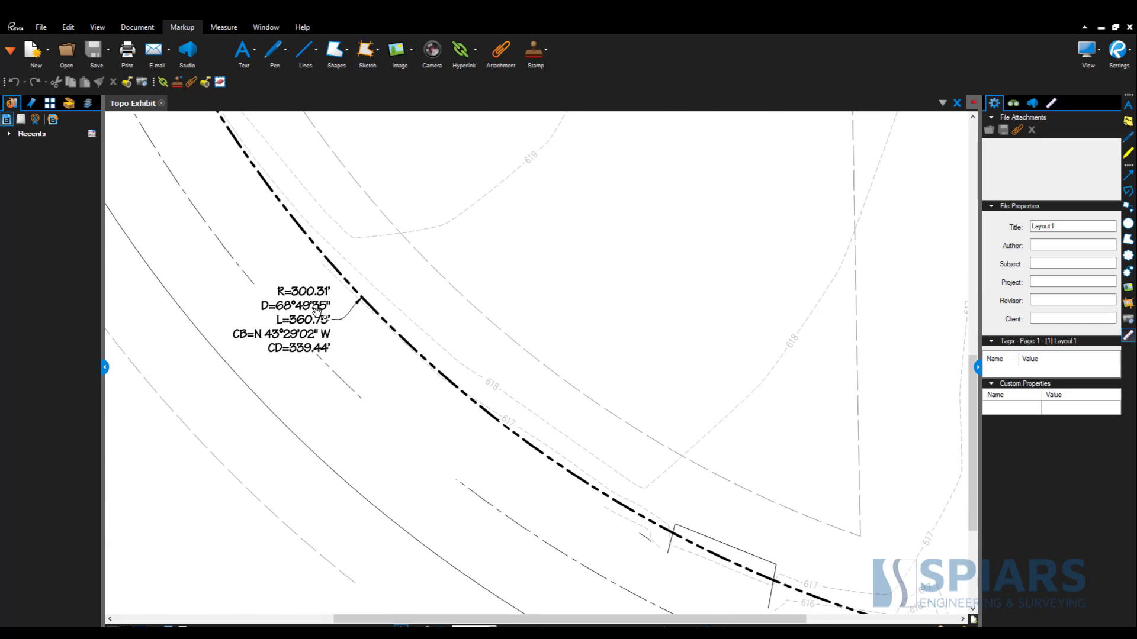
{"action": "scroll", "coordinate": [470, 336], "scroll_direction": "down", "scroll_amount": 4}
{"action": "left_click_drag", "start_coordinate": [470, 335], "coordinate": [470, 345]}
{"action": "scroll", "coordinate": [478, 282], "scroll_direction": "down", "scroll_amount": 1}
{"action": "left_click_drag", "start_coordinate": [480, 293], "coordinate": [485, 264]}
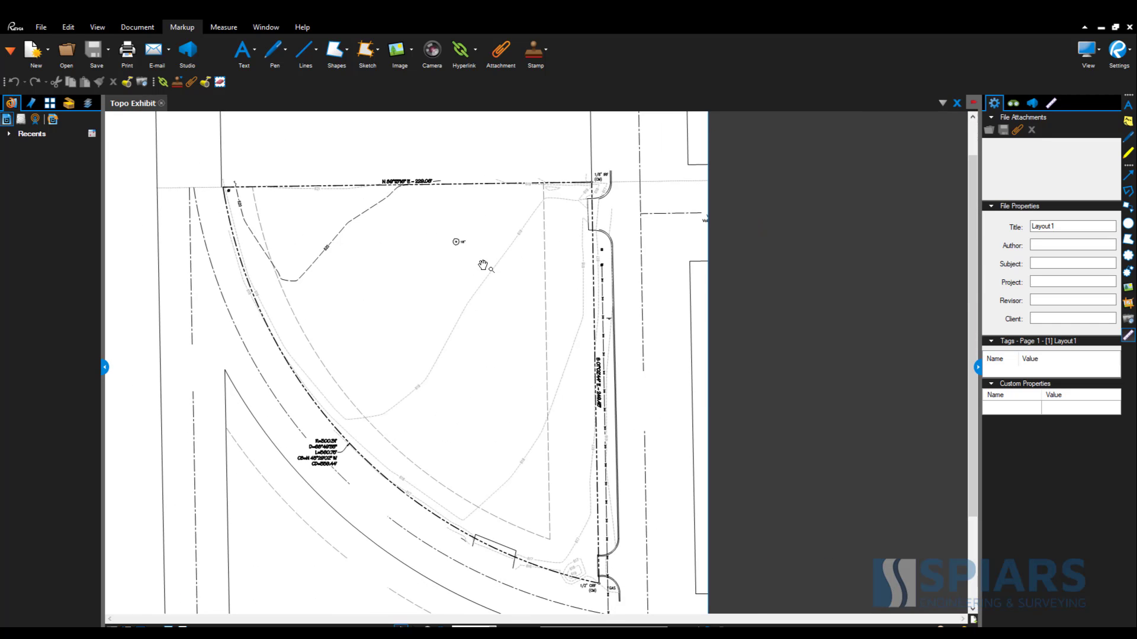
{"action": "scroll", "coordinate": [485, 264], "scroll_direction": "up", "scroll_amount": 1}
- In Civil 3D, start a polyline and give its first Bearing Distance leg the southeast quadrant and bearing 1d2'44"
{"action": "key", "text": "alt+Tab"}
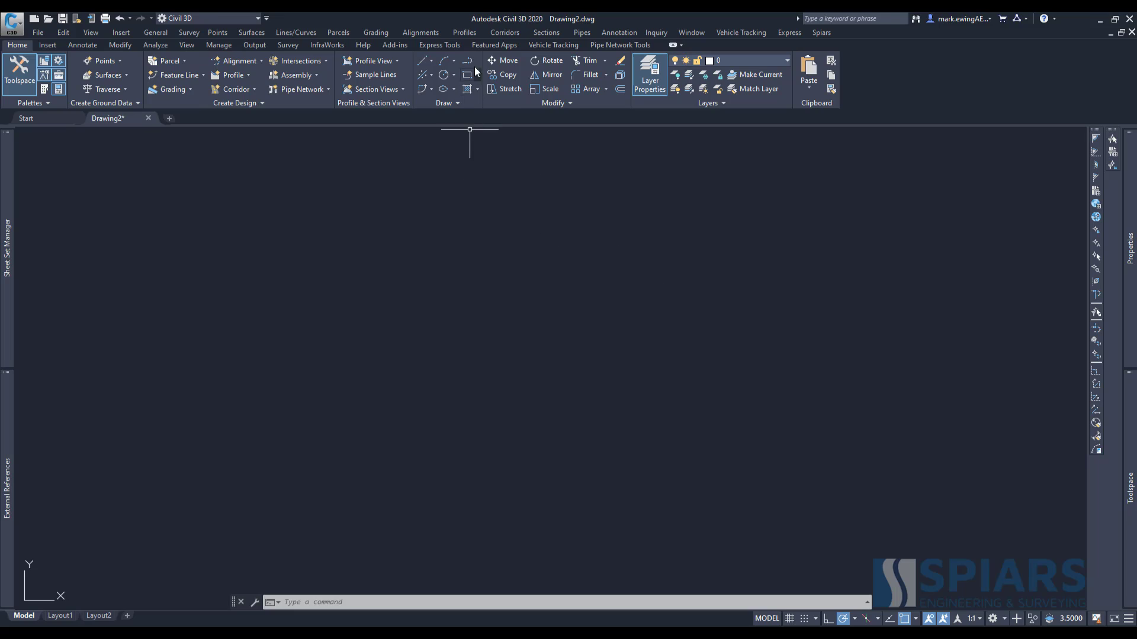
{"action": "left_click", "coordinate": [468, 61]}
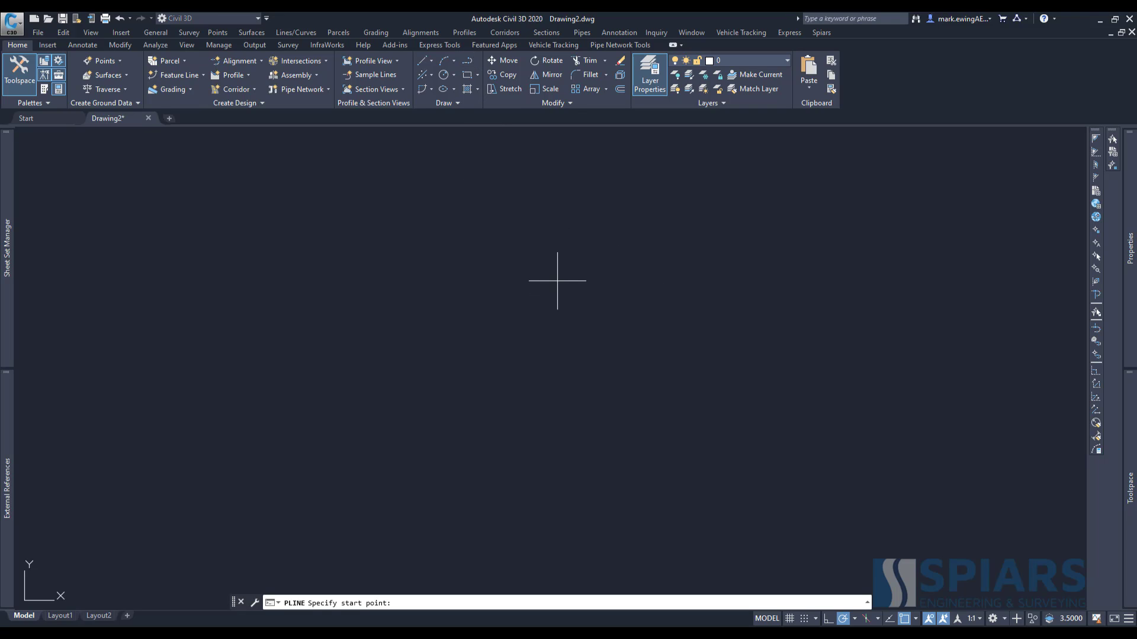
{"action": "left_click", "coordinate": [658, 234]}
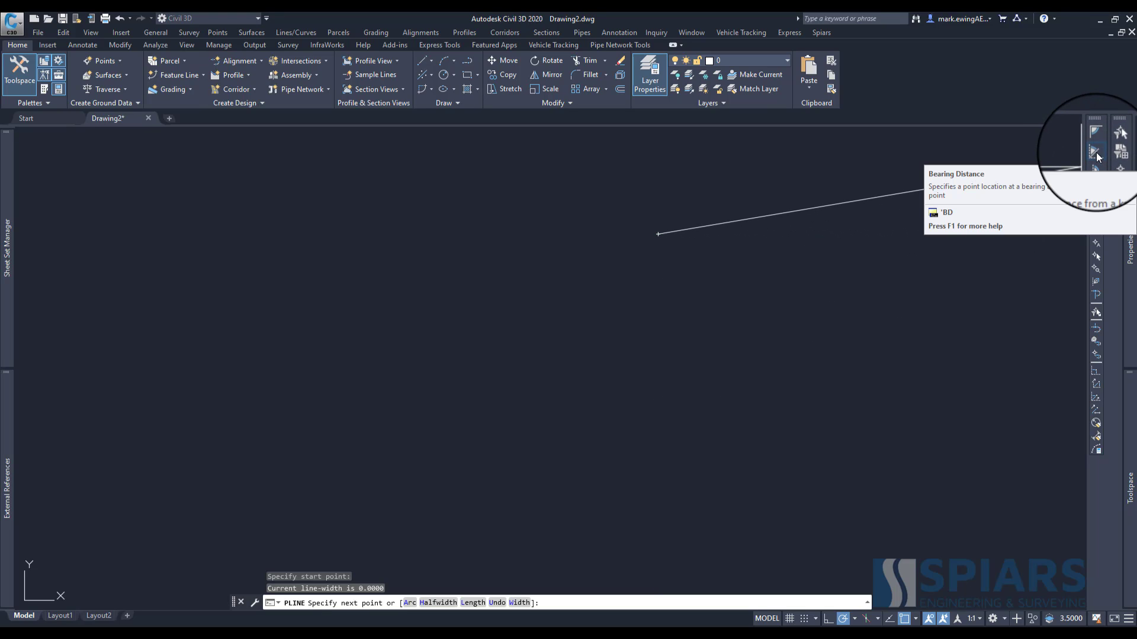
{"action": "left_click", "coordinate": [1096, 156]}
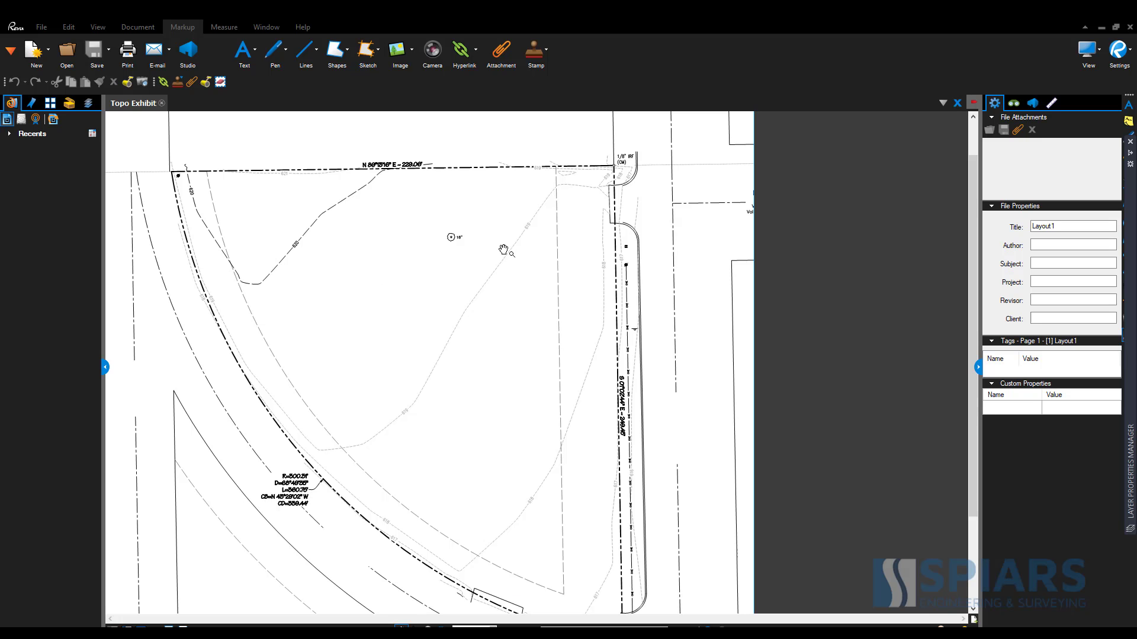
{"action": "mouse_move", "coordinate": [654, 551]}
{"action": "middle_mouse_down"}
{"action": "mouse_move", "coordinate": [656, 312]}
{"action": "mouse_move", "coordinate": [647, 322]}
{"action": "mouse_move", "coordinate": [640, 313]}
{"action": "middle_mouse_up"}
{"action": "scroll", "coordinate": [640, 314], "scroll_direction": "up", "scroll_amount": 3}
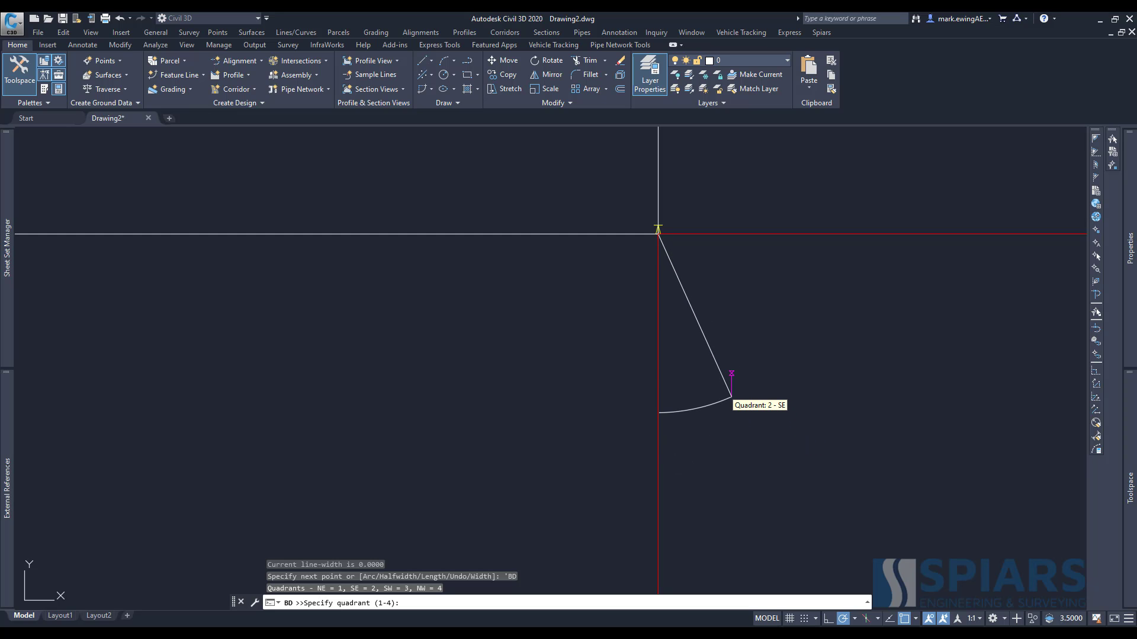
{"action": "left_click", "coordinate": [732, 397]}
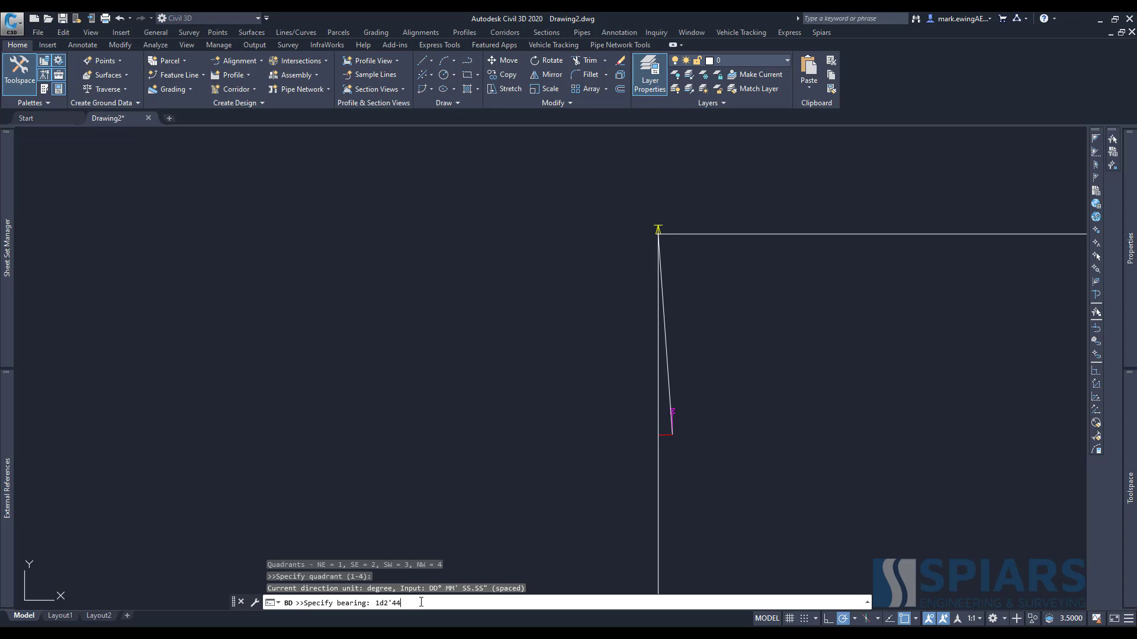
{"action": "key", "text": "Return"}
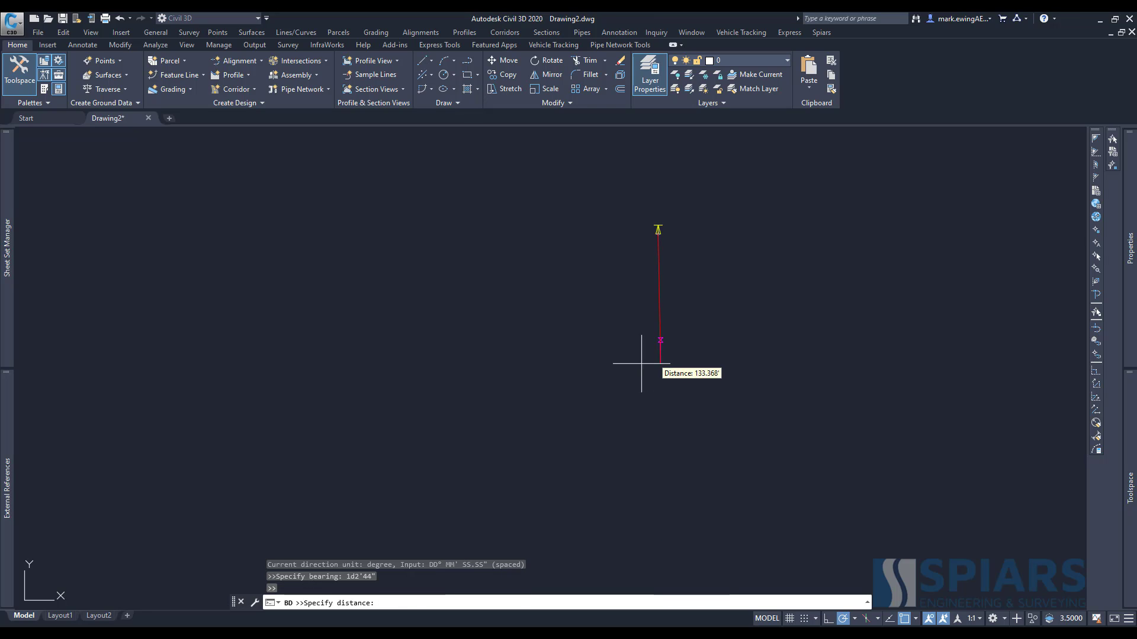
- Set the leg's distance to the exhibit's 249.45 feet and end the Bearing Distance entry
{"action": "scroll", "coordinate": [627, 368], "scroll_direction": "down", "scroll_amount": 2}
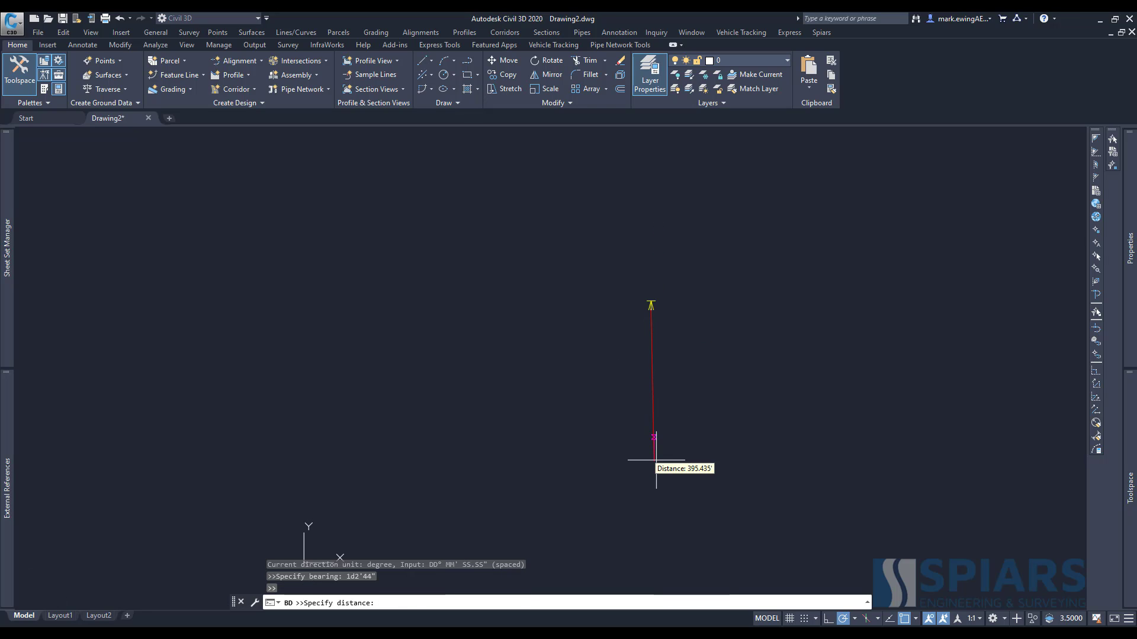
{"action": "key", "text": "alt+Tab"}
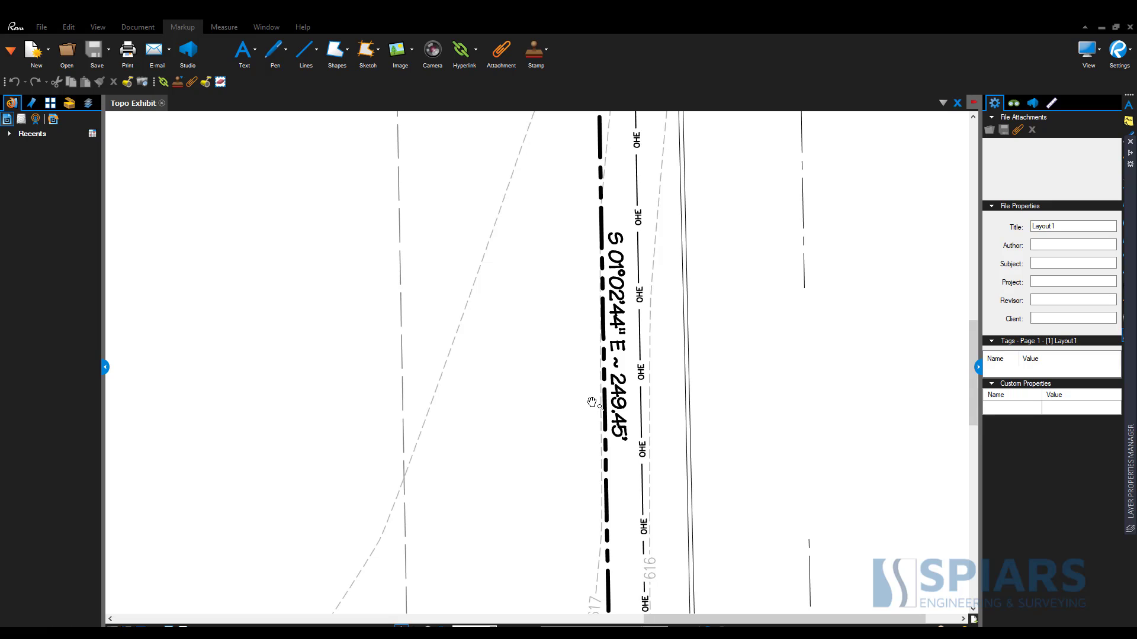
{"action": "key", "text": "alt+Tab"}
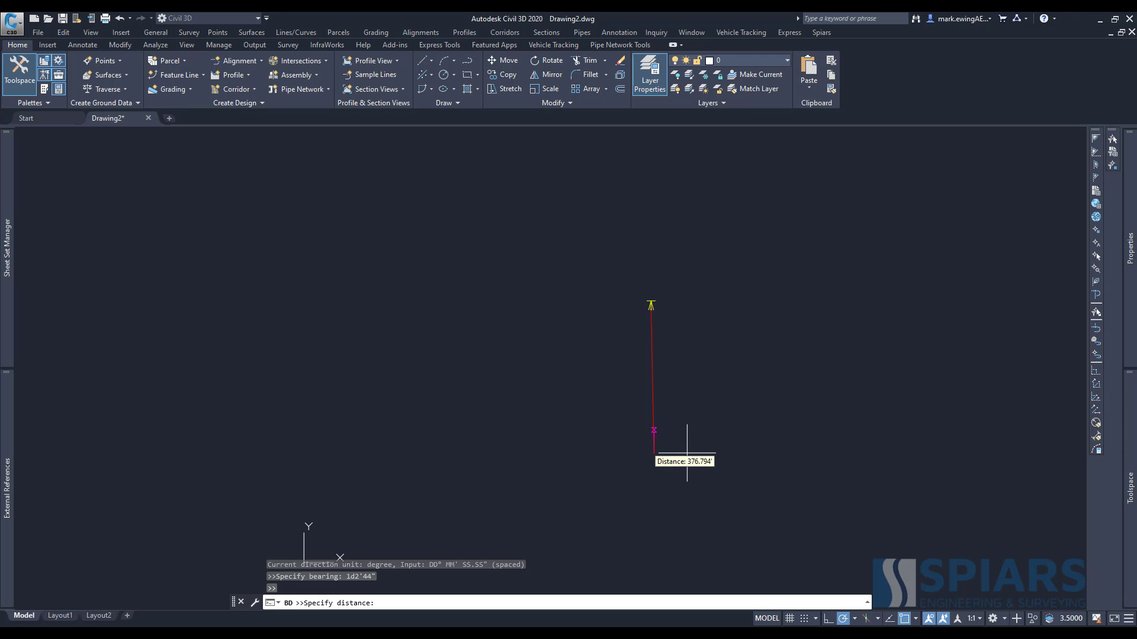
{"action": "key", "text": "Return"}
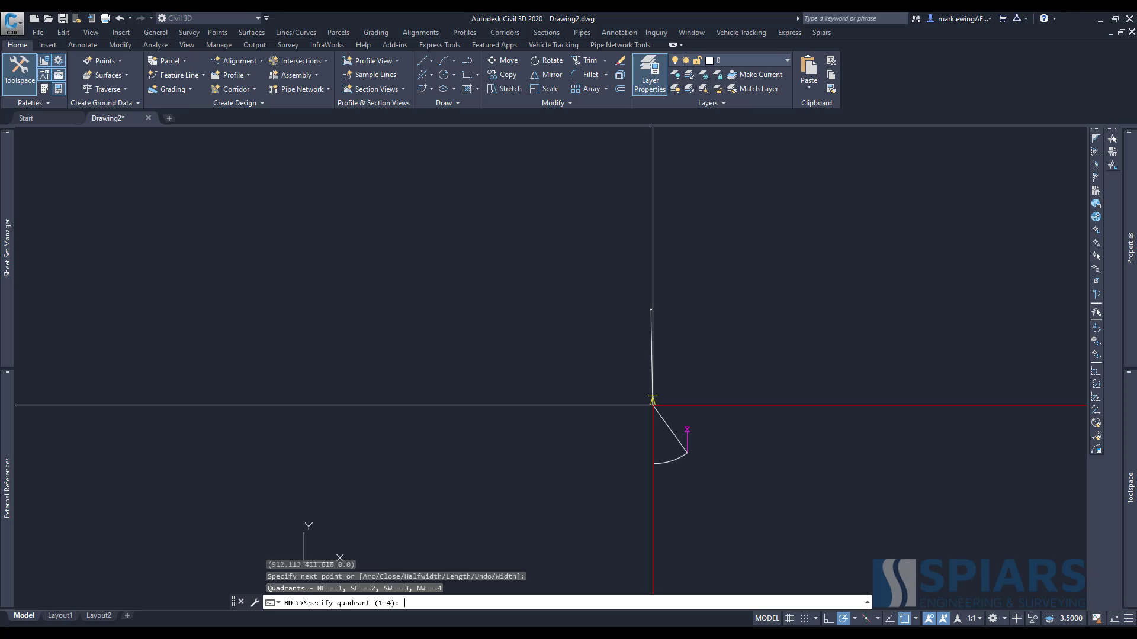
{"action": "key", "text": "Return"}
{"action": "scroll", "coordinate": [600, 373], "scroll_direction": "up", "scroll_amount": 4}
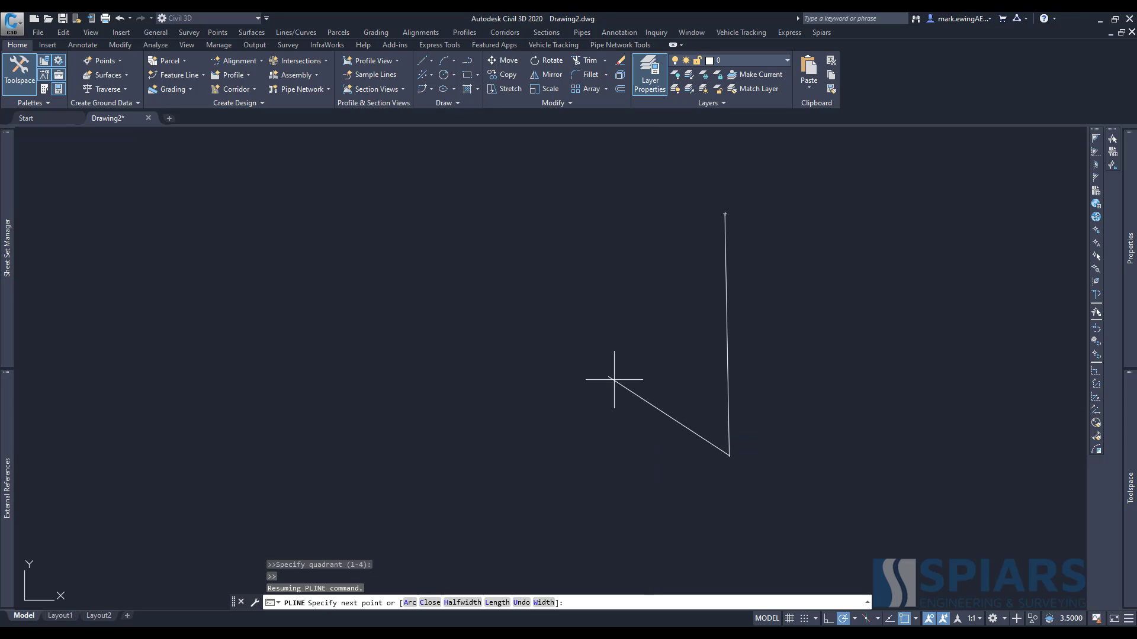
{"action": "middle_click_drag", "start_coordinate": [634, 379], "coordinate": [569, 399]}
- Check the boundary curve's data on the exhibit in Revu, and switch the Civil 3D polyline to Arc mode
{"action": "key", "text": "alt+Tab"}
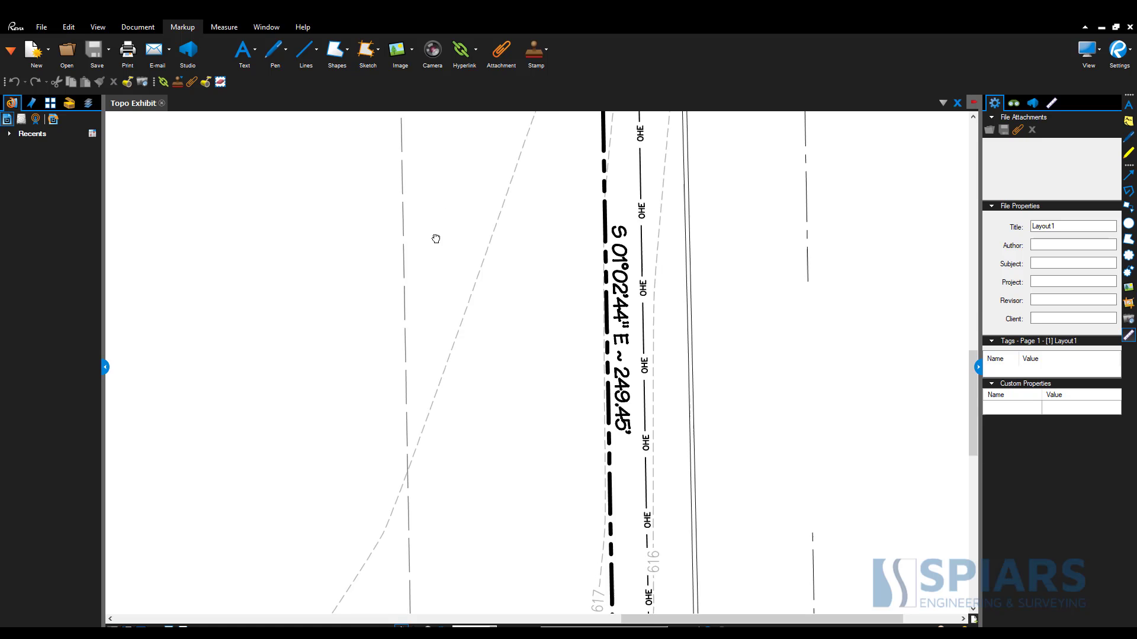
{"action": "scroll", "coordinate": [436, 239], "scroll_direction": "down", "scroll_amount": 3}
{"action": "middle_click_drag", "start_coordinate": [325, 462], "coordinate": [753, 350]}
{"action": "middle_click_drag", "start_coordinate": [312, 326], "coordinate": [415, 333]}
{"action": "scroll", "coordinate": [416, 334], "scroll_direction": "up", "scroll_amount": 1}
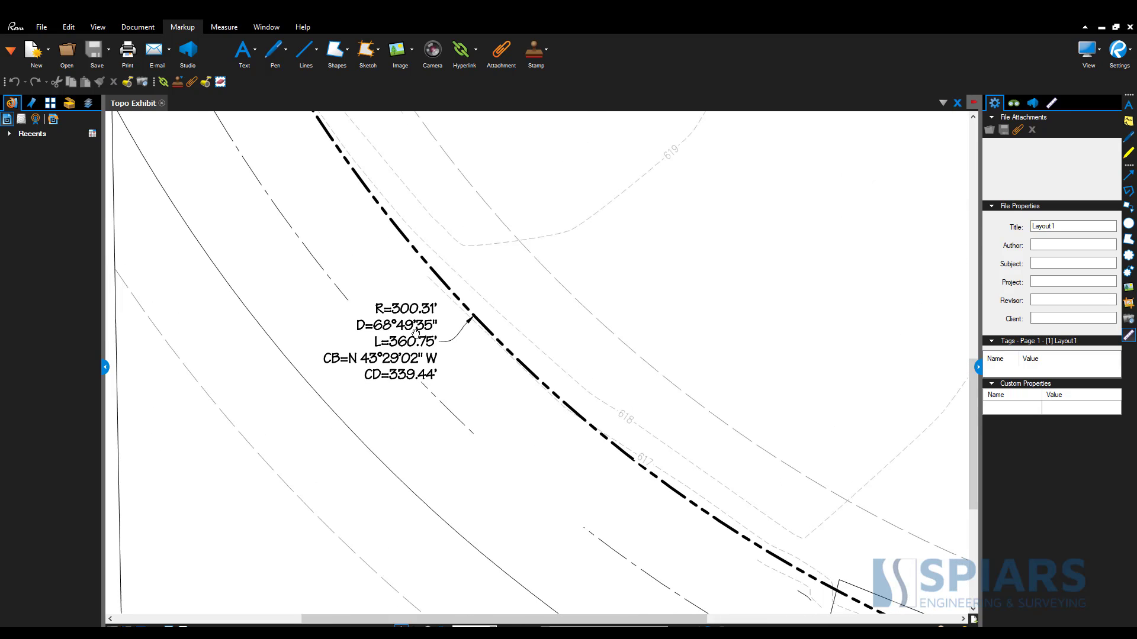
{"action": "key", "text": "alt+Tab"}
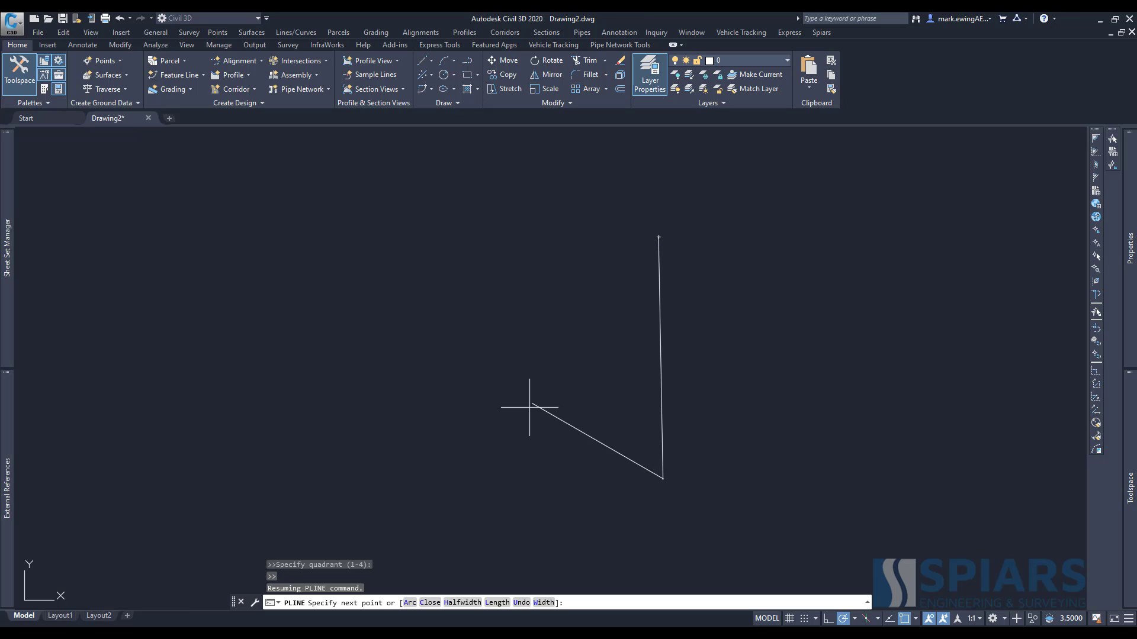
{"action": "left_click", "coordinate": [410, 603]}
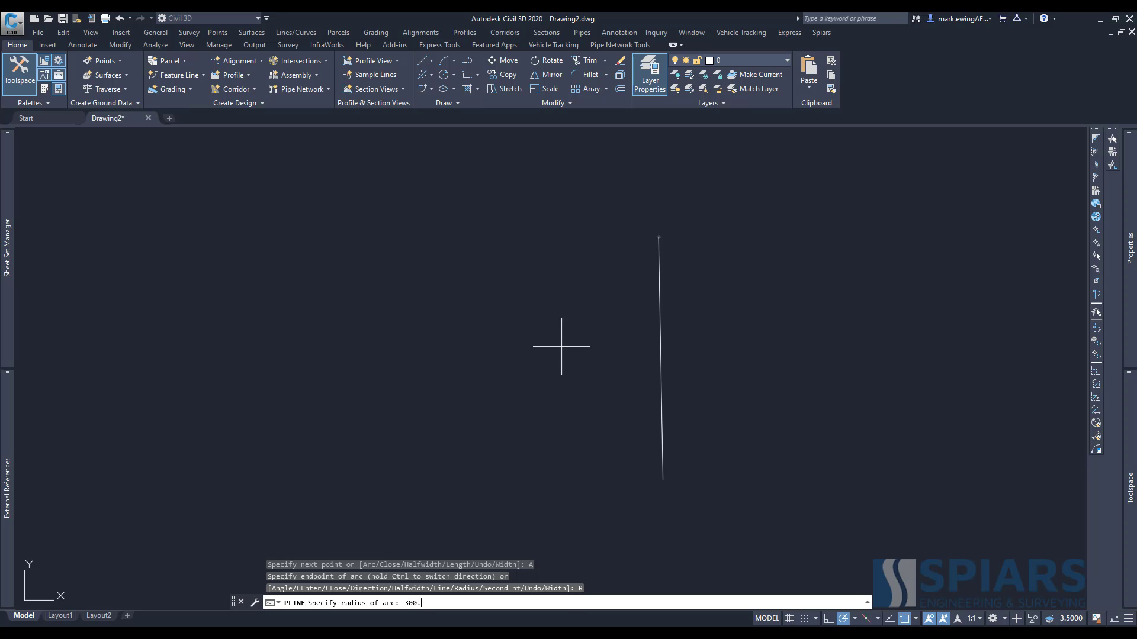
{"action": "type", "text": "31"}
{"action": "key", "text": "Return"}
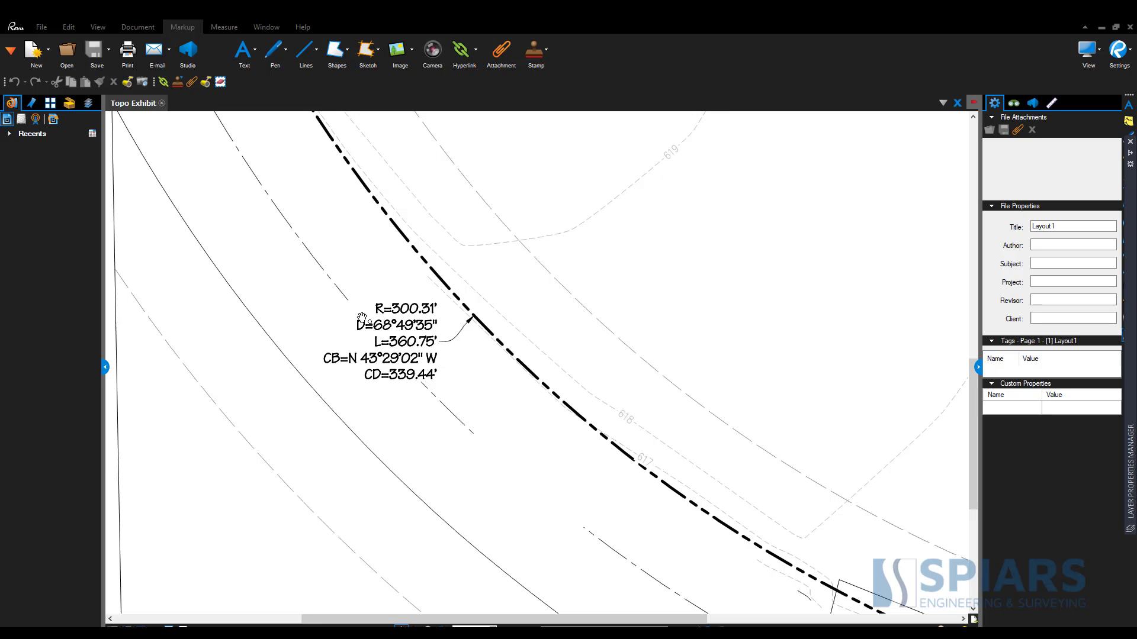
{"action": "scroll", "coordinate": [362, 318], "scroll_direction": "up", "scroll_amount": 5}
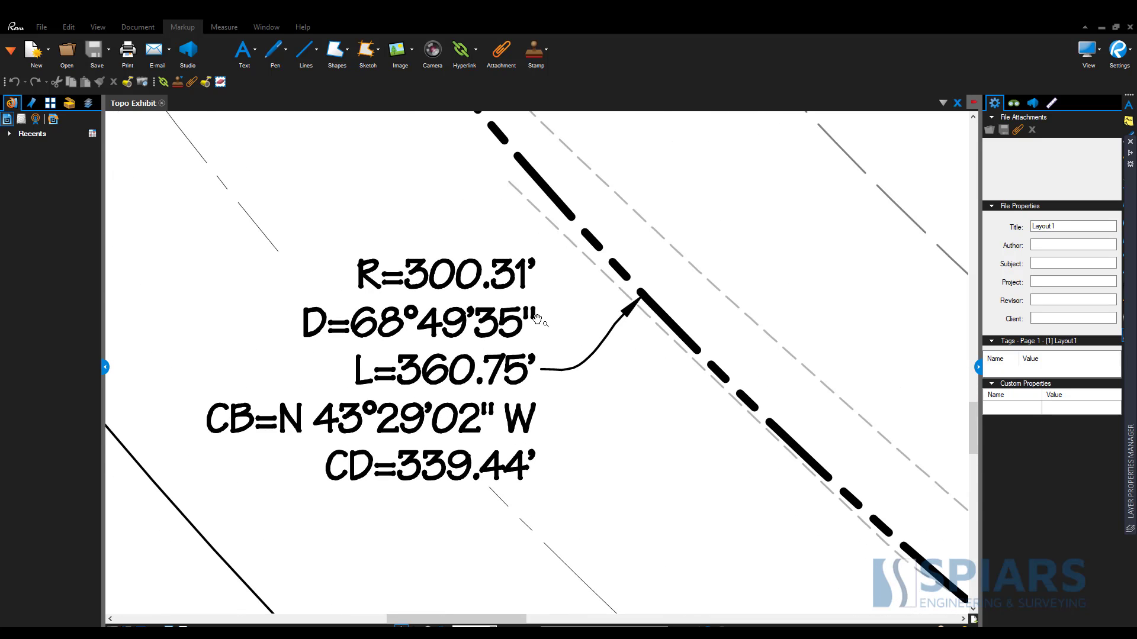
{"action": "scroll", "coordinate": [332, 303], "scroll_direction": "down", "scroll_amount": 3}
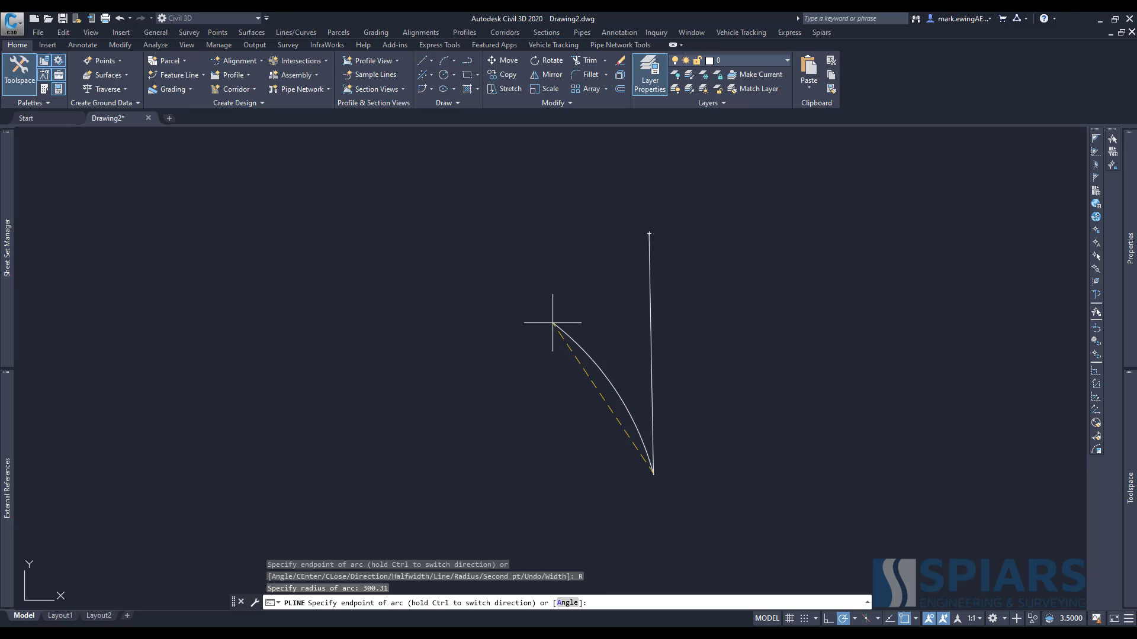
{"action": "key", "text": "Escape"}
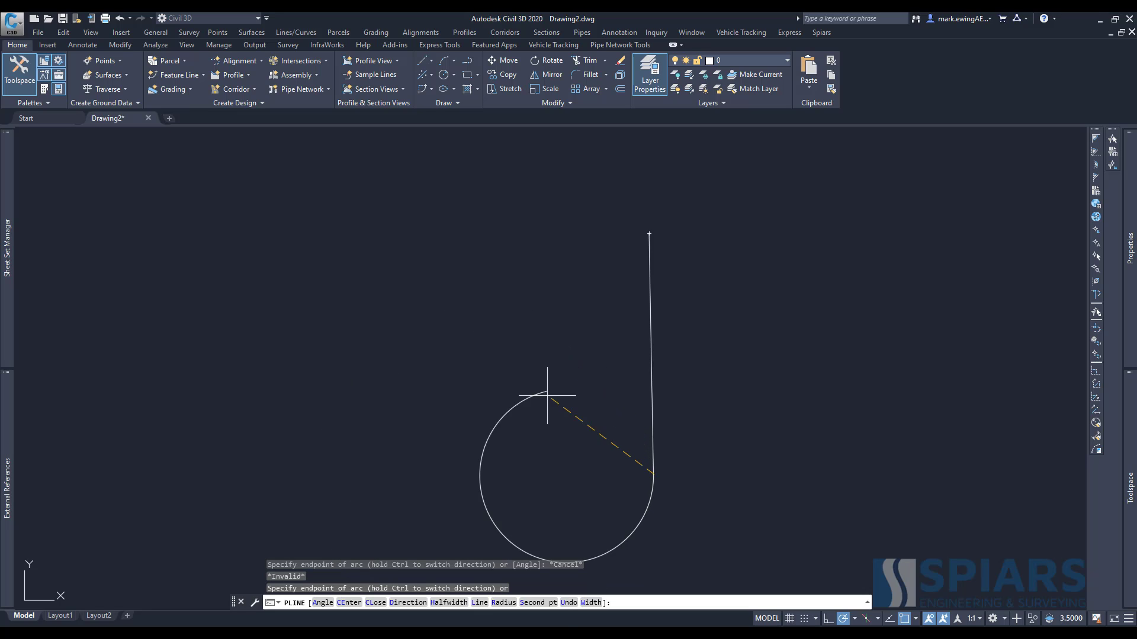
- Give the polyline's arc segment a radius of 300.31 and an included angle of 291d10'25"
{"action": "left_click", "coordinate": [514, 604]}
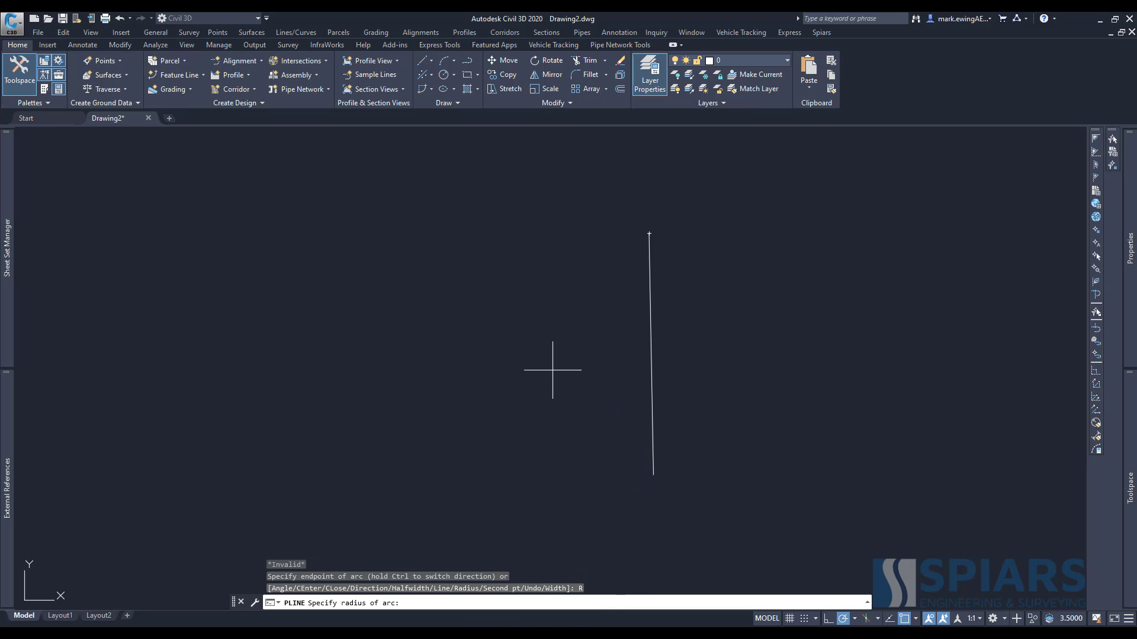
{"action": "type", "text": "300.31"}
{"action": "key", "text": "Return"}
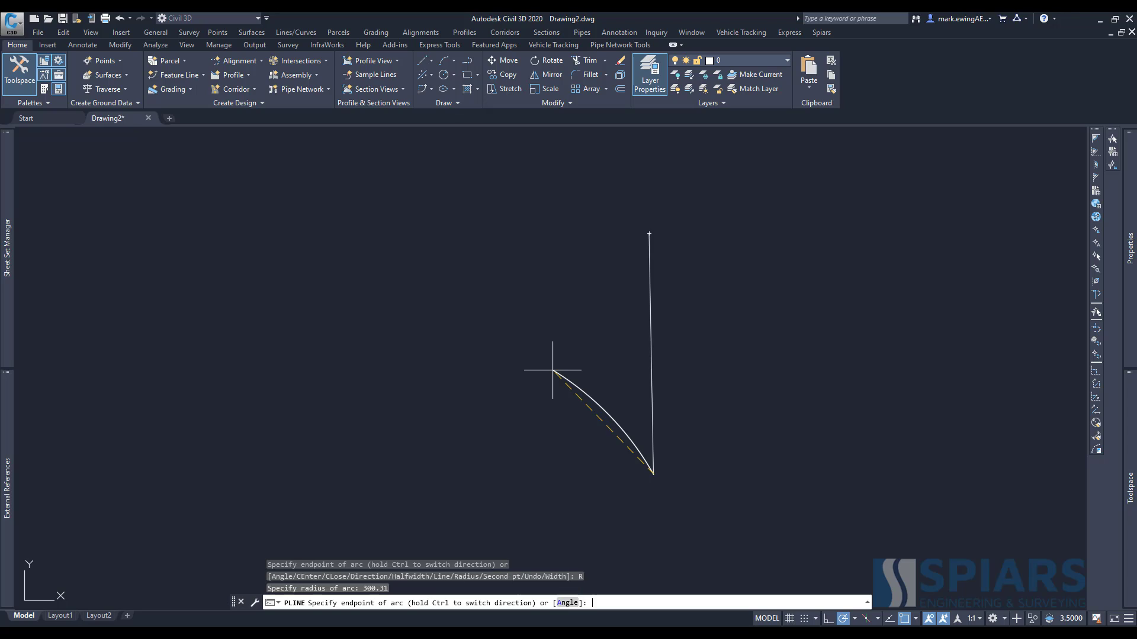
{"action": "key", "text": "Return"}
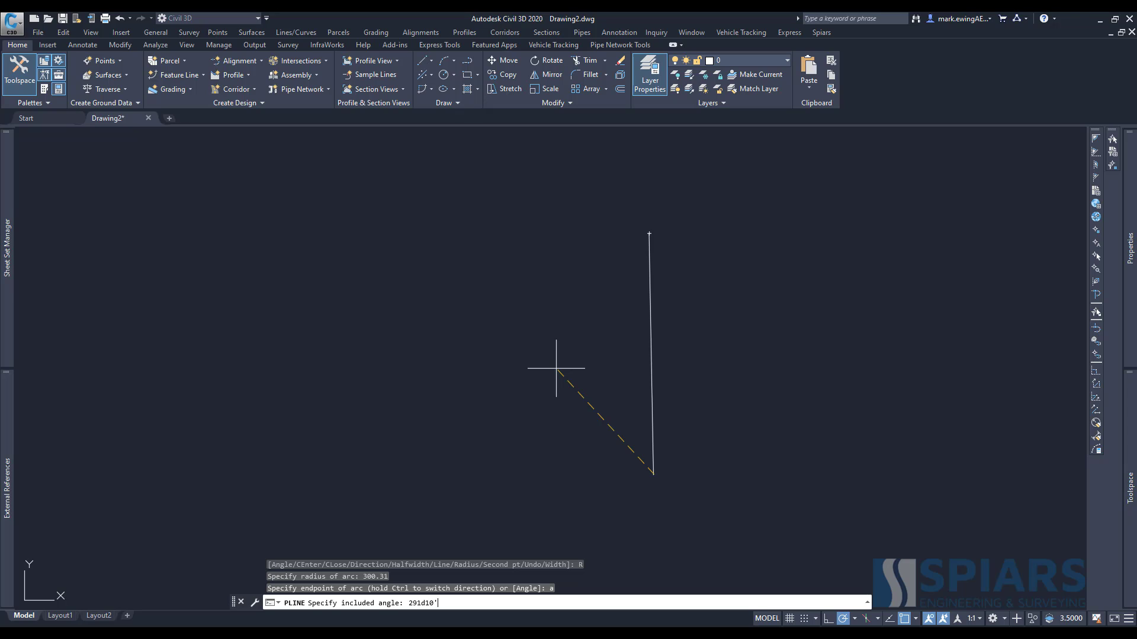
{"action": "key", "text": "Return"}
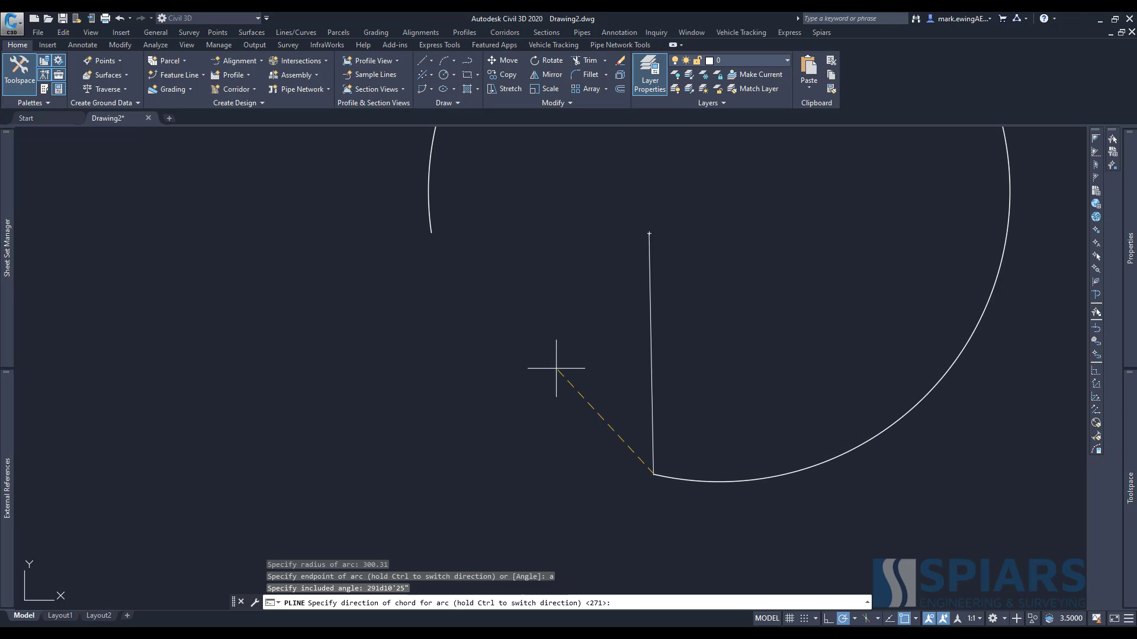
- Set the arc's chord direction to n43d29'2"w with the arc direction switched, and end the polyline
{"action": "scroll", "coordinate": [524, 368], "scroll_direction": "down", "scroll_amount": 2}
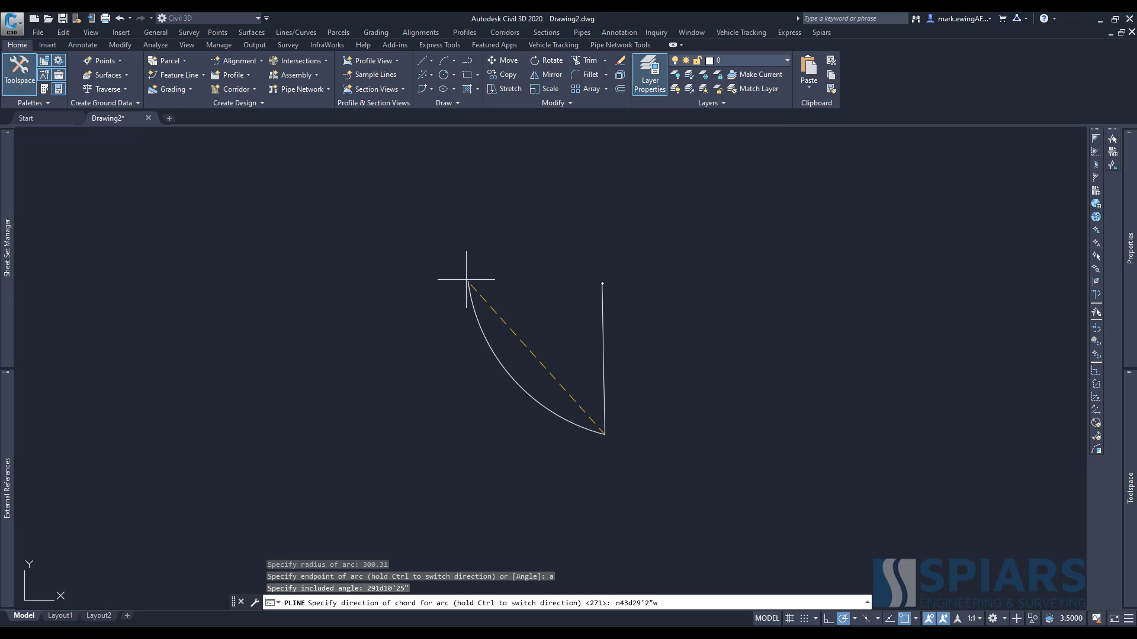
{"action": "key", "text": "ctrl"}
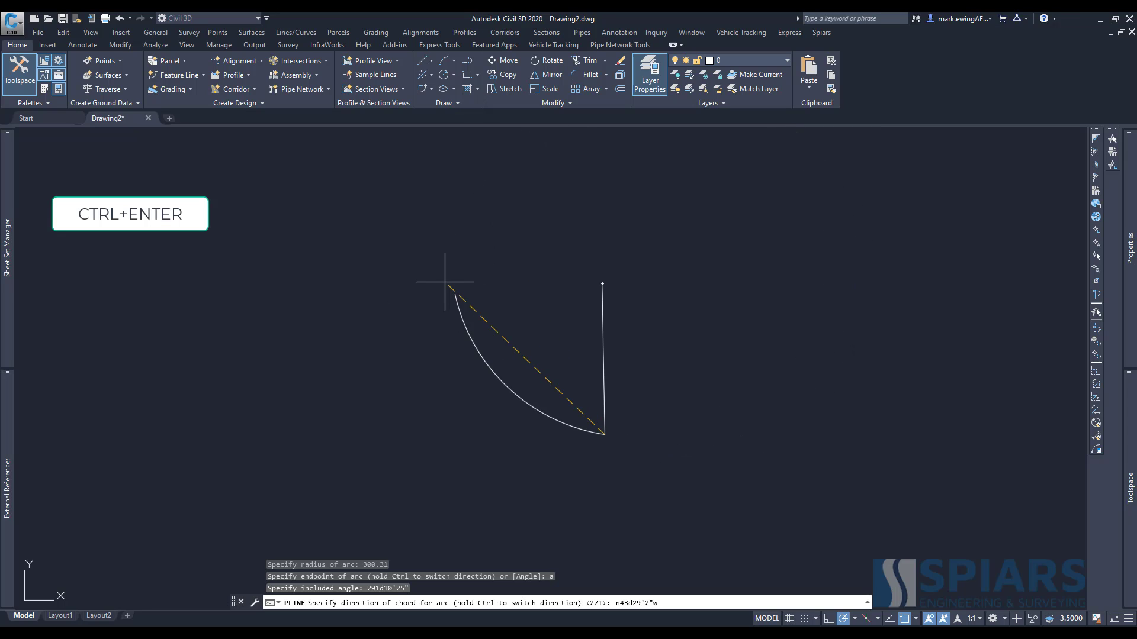
{"action": "key", "text": "Return"}
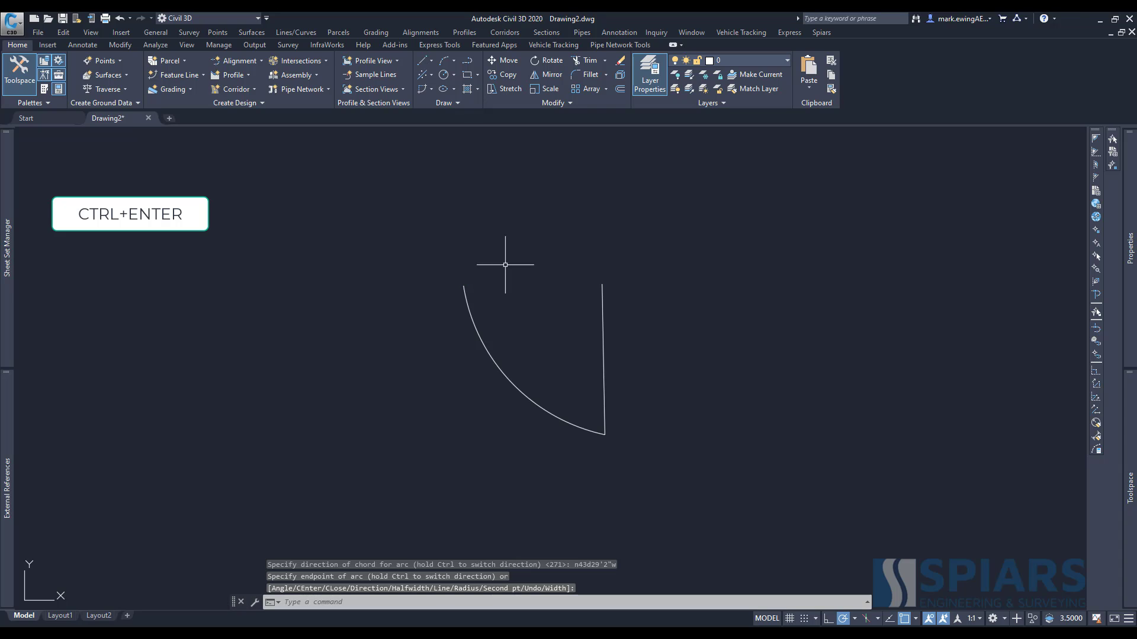
- Start a new polyline at the arc's open end and look up the northern boundary leg's bearing and distance on the exhibit in Revu
{"action": "key", "text": "Return"}
{"action": "key", "text": "Return"}
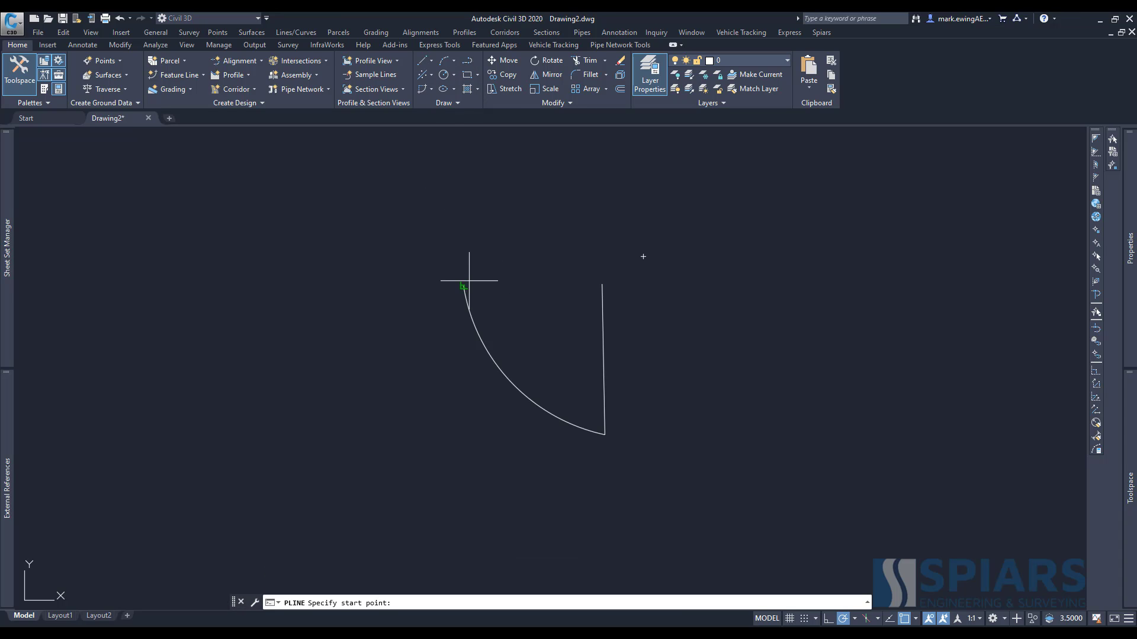
{"action": "left_click", "coordinate": [463, 286]}
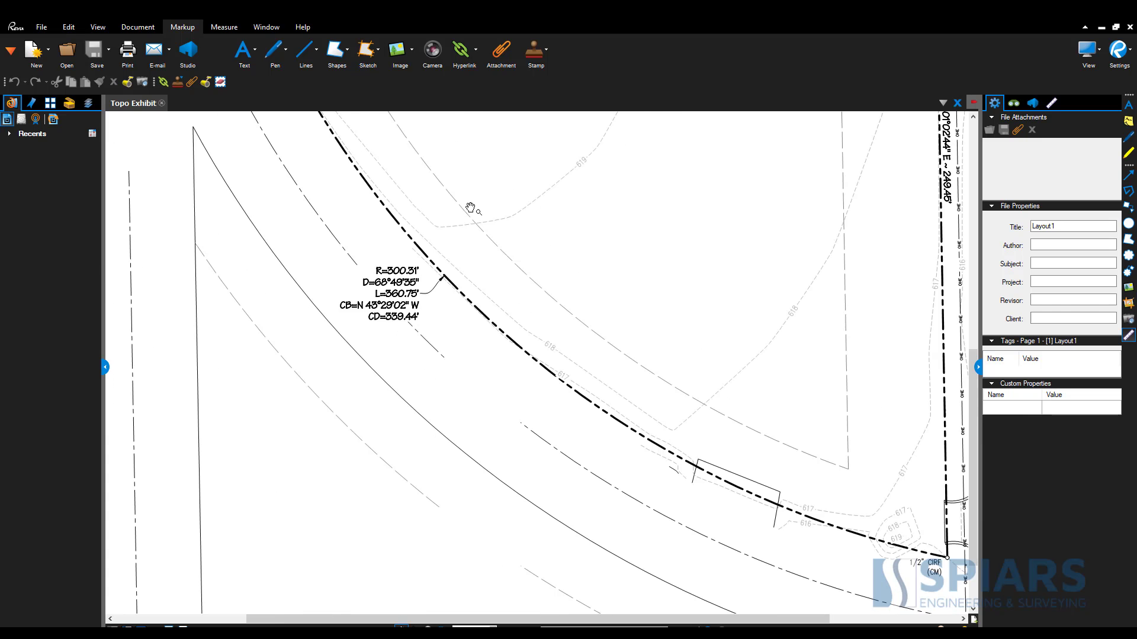
{"action": "left_click_drag", "start_coordinate": [469, 208], "coordinate": [439, 454]}
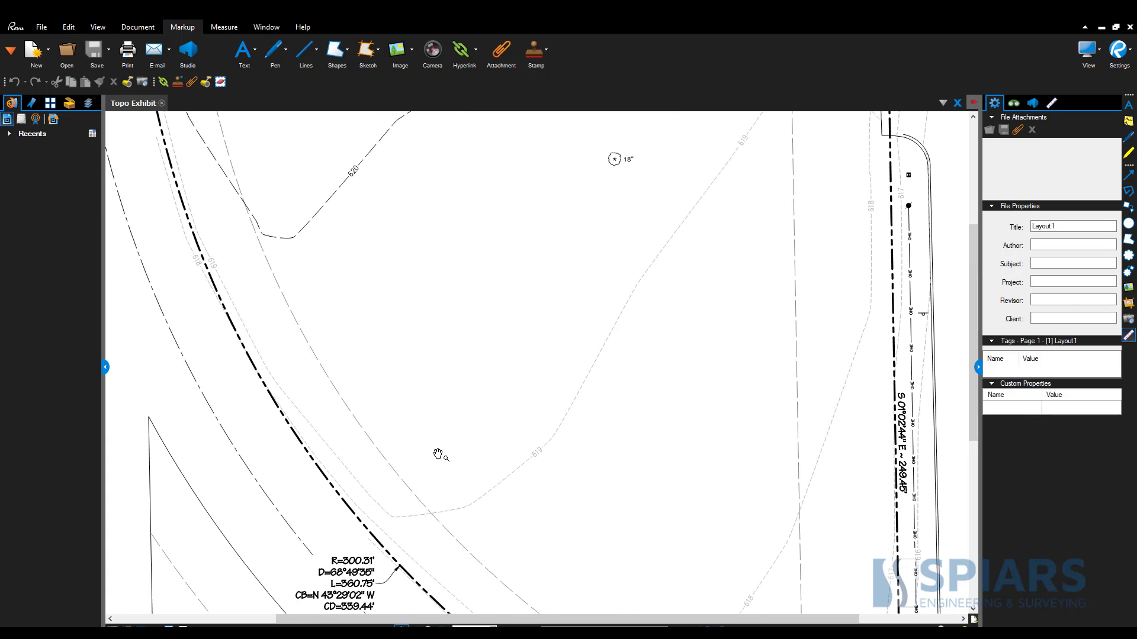
{"action": "left_click_drag", "start_coordinate": [533, 243], "coordinate": [546, 473]}
{"action": "scroll", "coordinate": [541, 256], "scroll_direction": "up", "scroll_amount": 4}
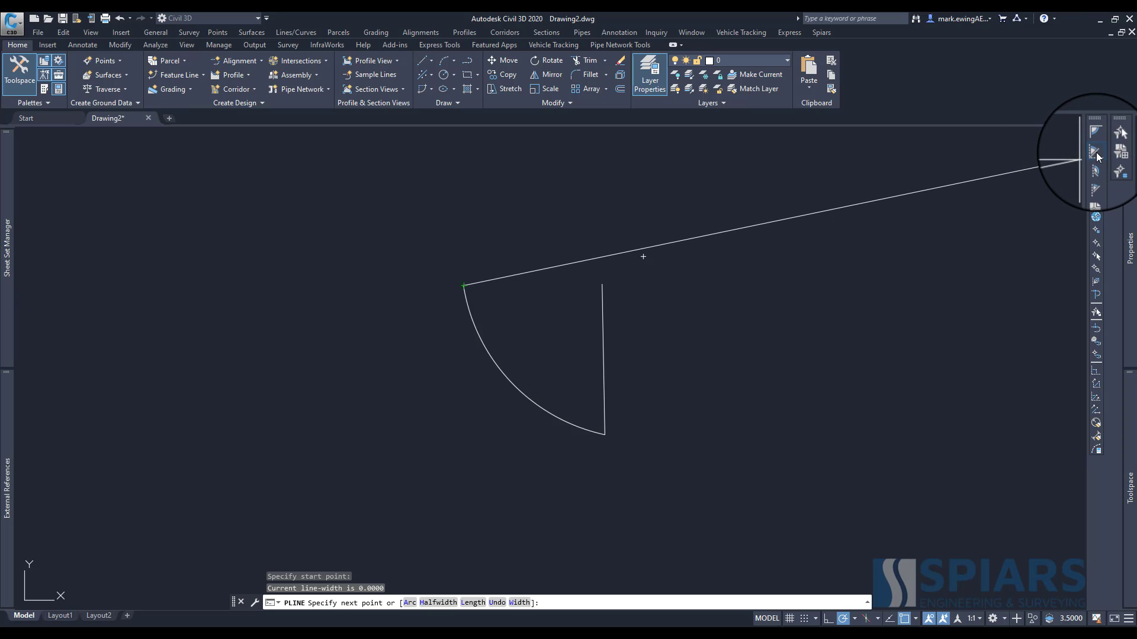
- In Civil 3D, draw the northern leg by Bearing Distance in the northeast quadrant, with bearing 89d13'16" and the exhibit's distance
{"action": "left_click", "coordinate": [1095, 152]}
{"action": "middle_click_drag", "start_coordinate": [662, 208], "coordinate": [700, 303]}
{"action": "left_click", "coordinate": [700, 303]}
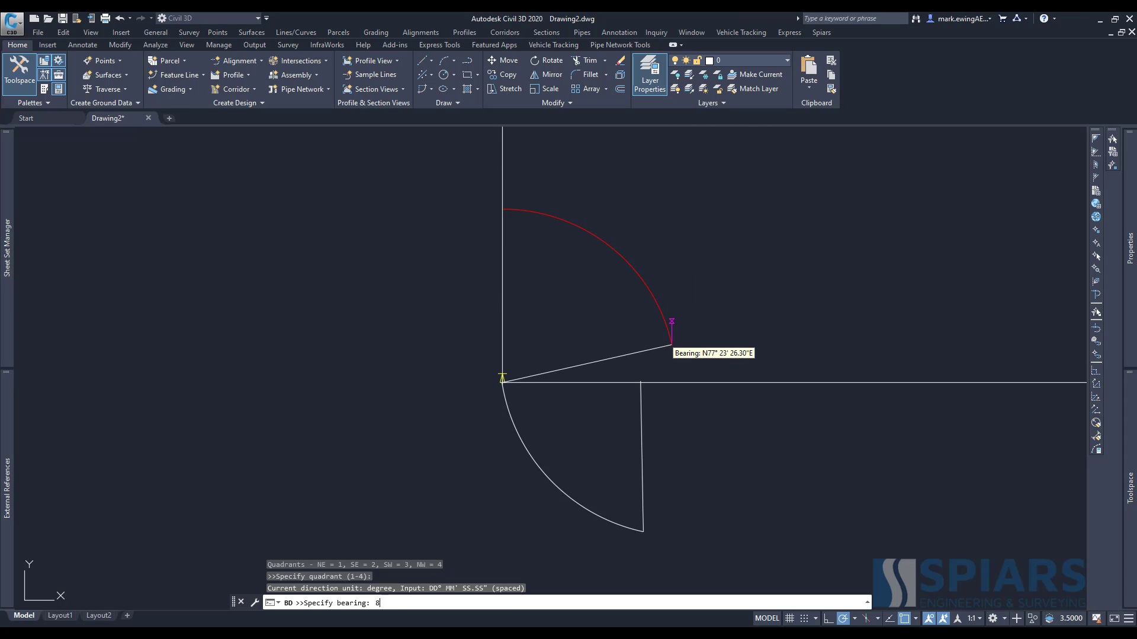
{"action": "type", "text": "89d13'16\""}
{"action": "key", "text": "Return"}
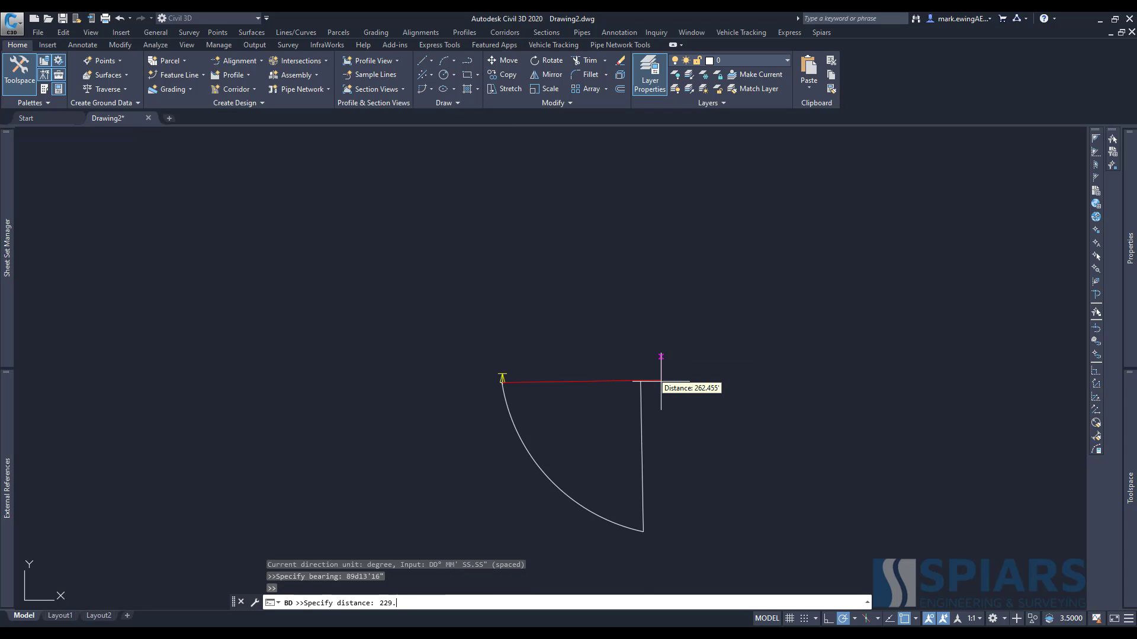
{"action": "type", "text": "229."}
{"action": "key", "text": "Return"}
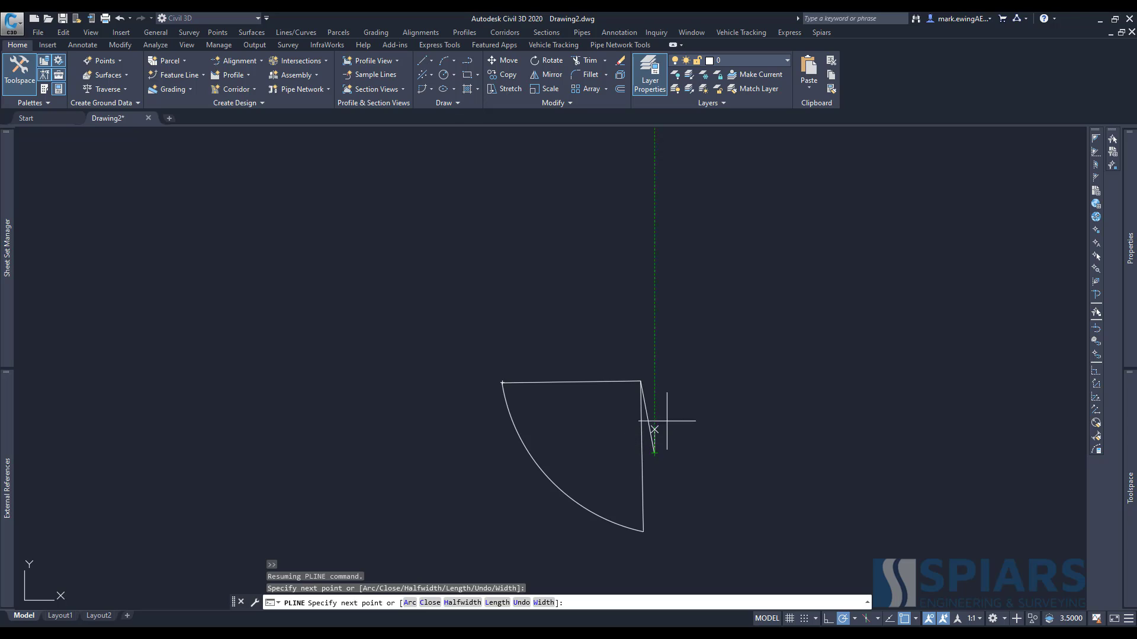
- End the polyline, remove its stray end vertex beyond the northeast corner, and select both boundary polylines
{"action": "key", "text": "Escape"}
{"action": "key", "text": "Escape"}
{"action": "left_click", "coordinate": [647, 414]}
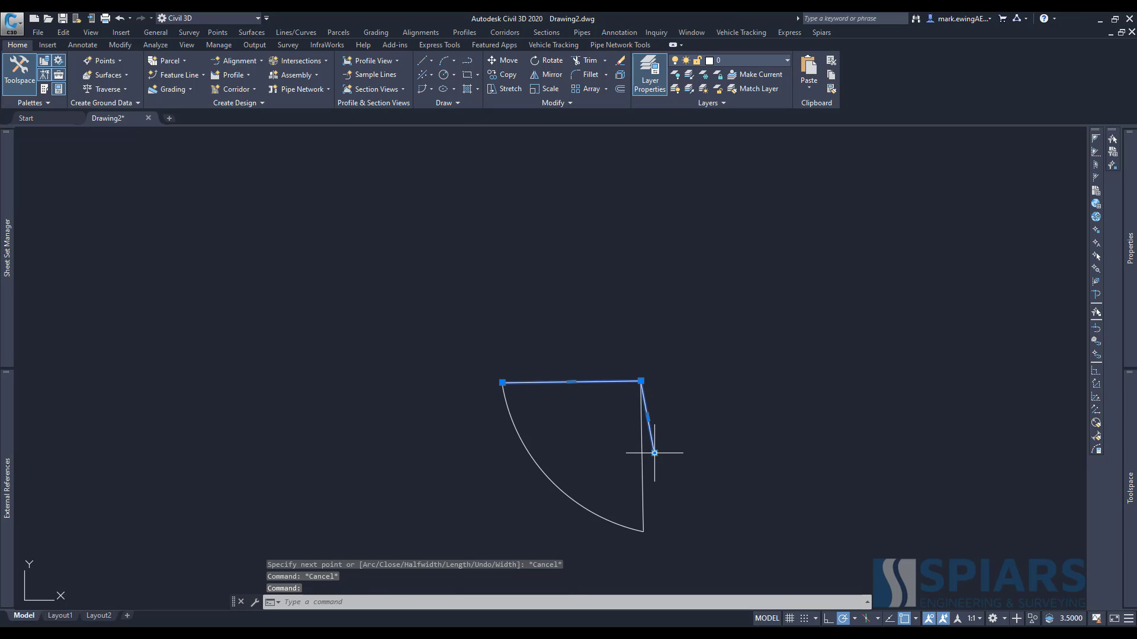
{"action": "mouse_move", "coordinate": [655, 453]}
{"action": "left_click", "coordinate": [681, 499]}
{"action": "left_click", "coordinate": [665, 465]}
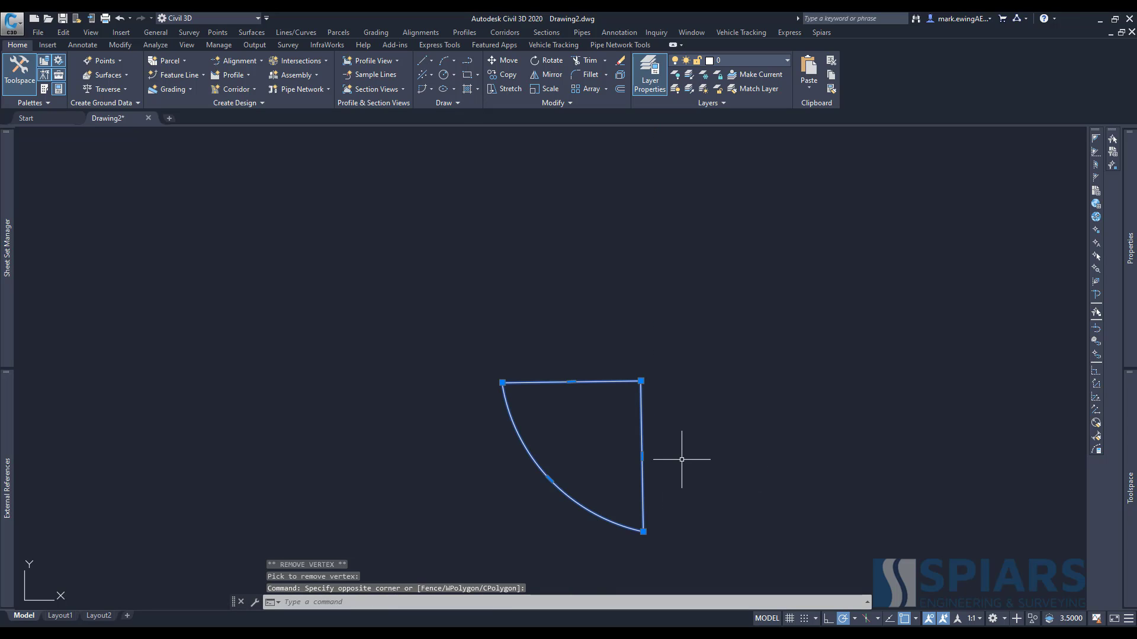